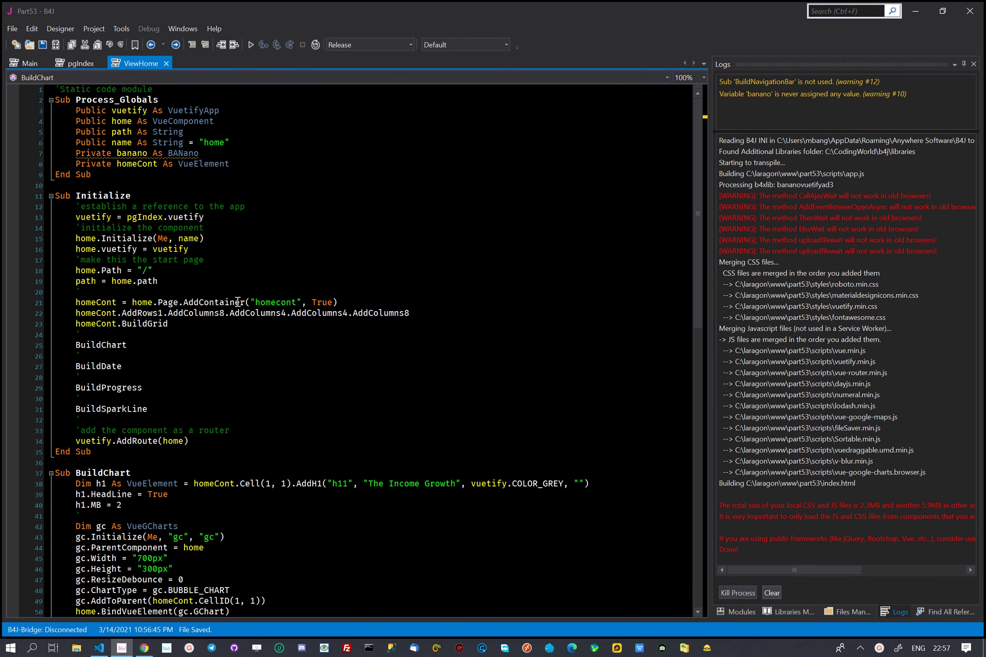
- Review the ViewHome grid columns and the BuildChart, BuildDate, BuildProgress and BuildSparkLine calls
{"action": "left_click", "coordinate": [211, 313]}
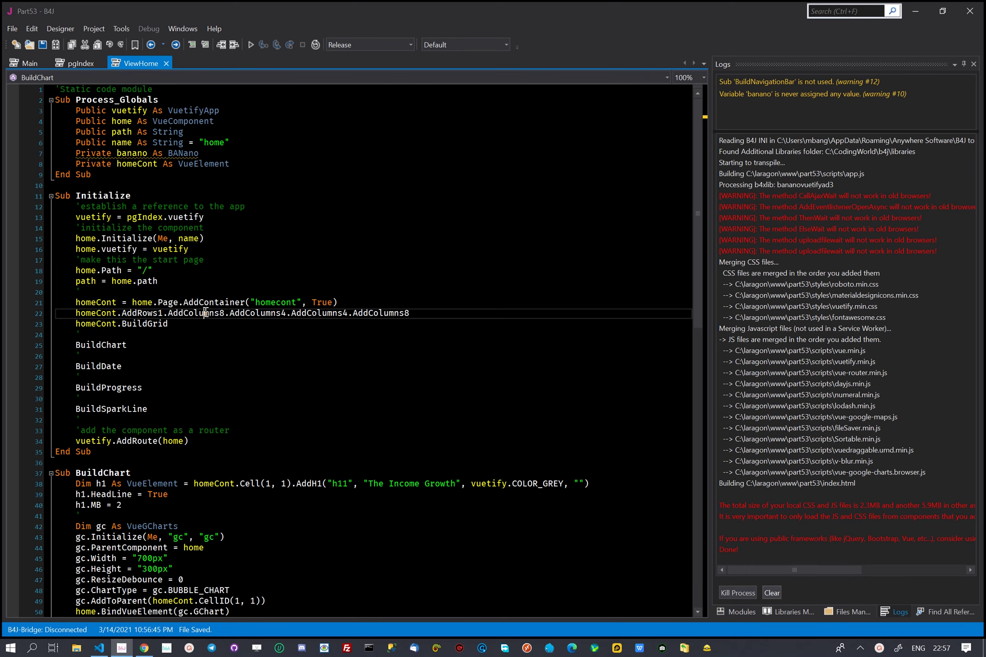
{"action": "double_click", "coordinate": [330, 313]}
{"action": "double_click", "coordinate": [378, 313]}
{"action": "double_click", "coordinate": [127, 344]}
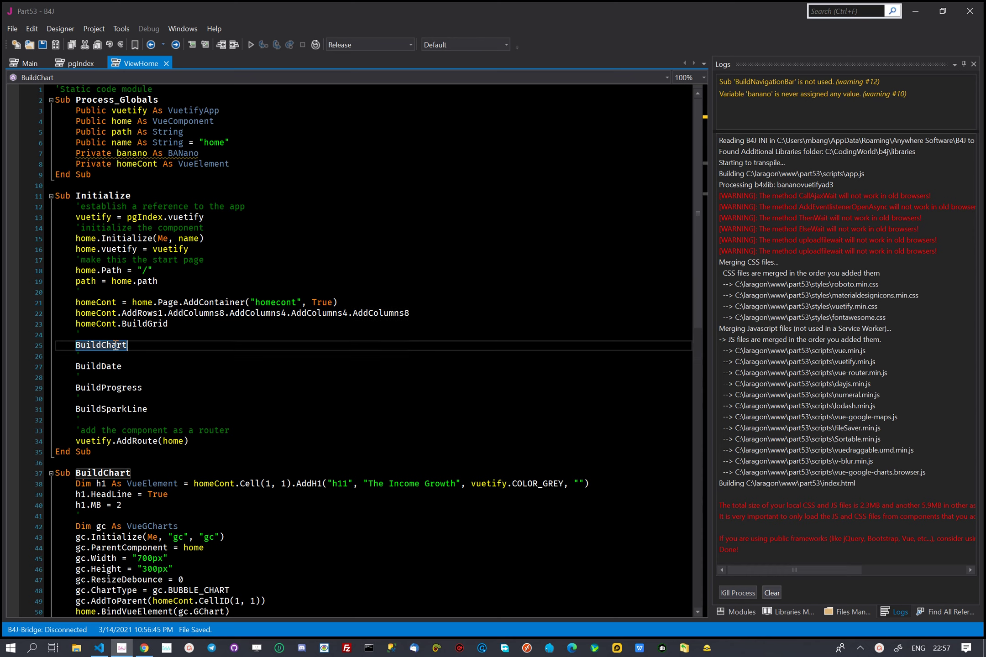
{"action": "double_click", "coordinate": [108, 367]}
{"action": "left_click", "coordinate": [110, 388]}
{"action": "double_click", "coordinate": [110, 388]}
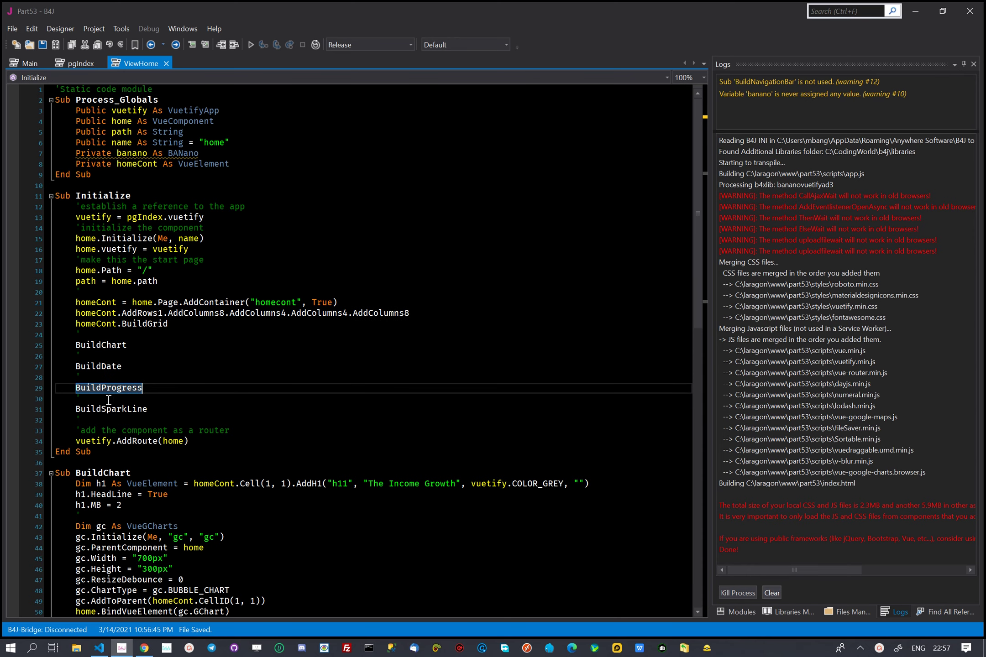
{"action": "double_click", "coordinate": [105, 408]}
{"action": "left_click_drag", "start_coordinate": [694, 276], "coordinate": [699, 313]}
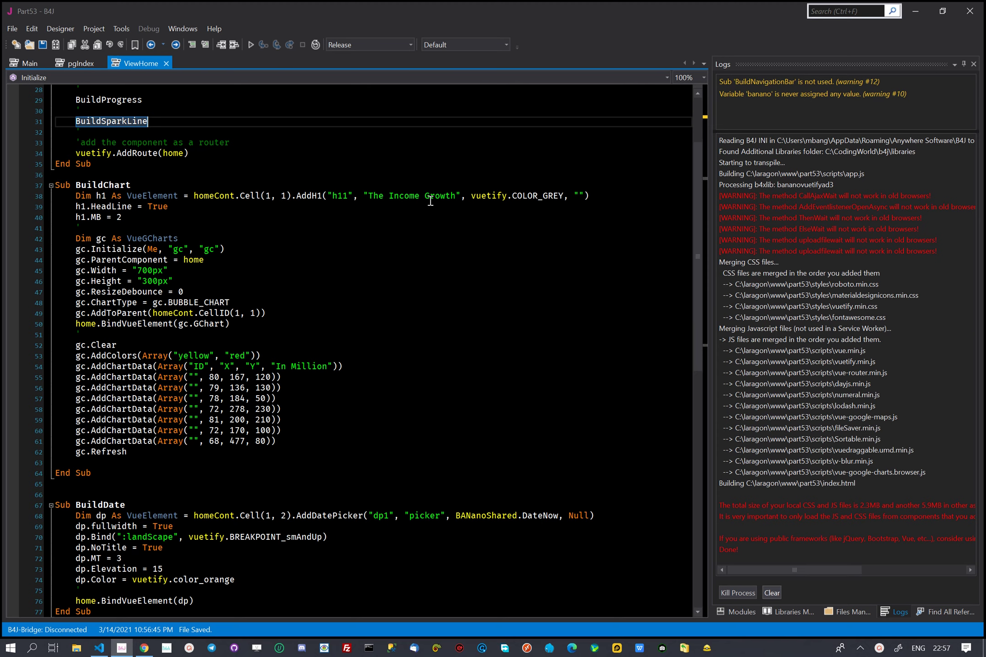
- Inspect the VueGCharts BuildChart and BuildProgress subs, then expand the collapsed BuildSparkLine sub
{"action": "double_click", "coordinate": [139, 239]}
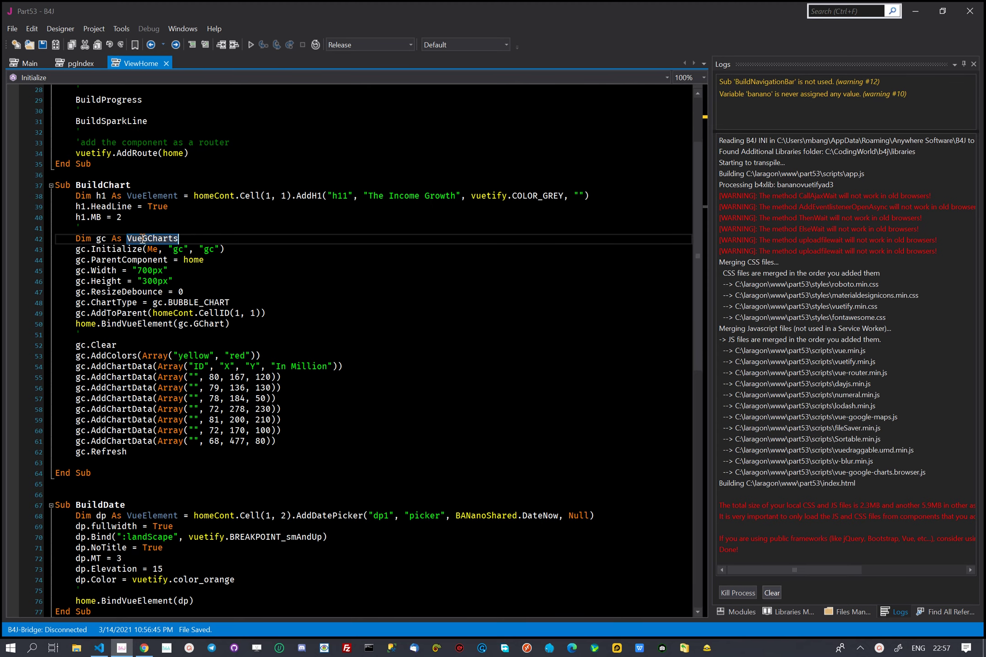
{"action": "left_click_drag", "start_coordinate": [703, 323], "coordinate": [698, 381]}
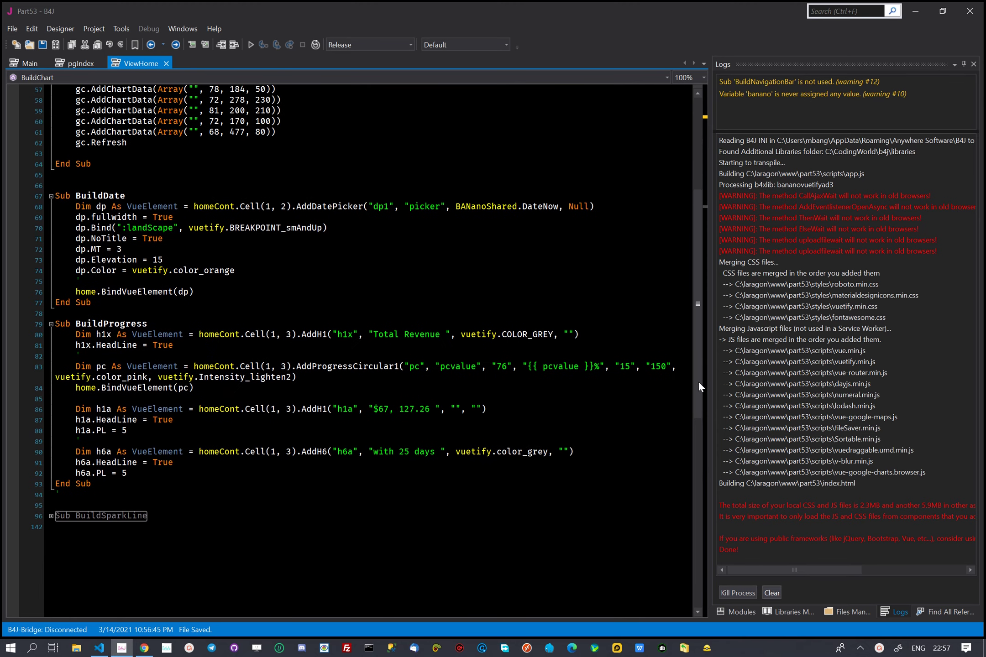
{"action": "left_click", "coordinate": [110, 198]}
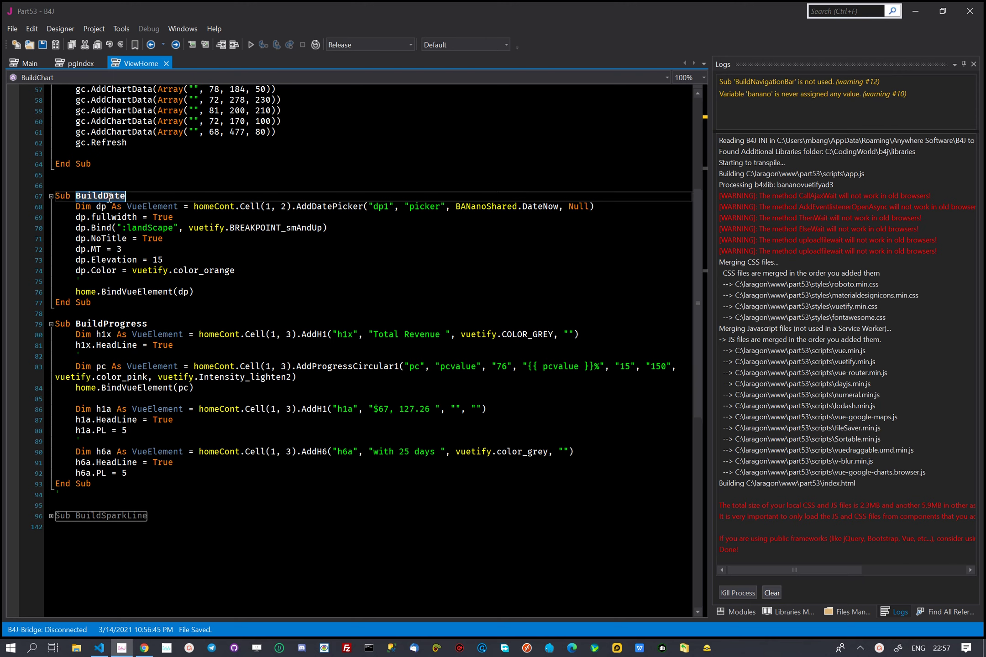
{"action": "double_click", "coordinate": [116, 323]}
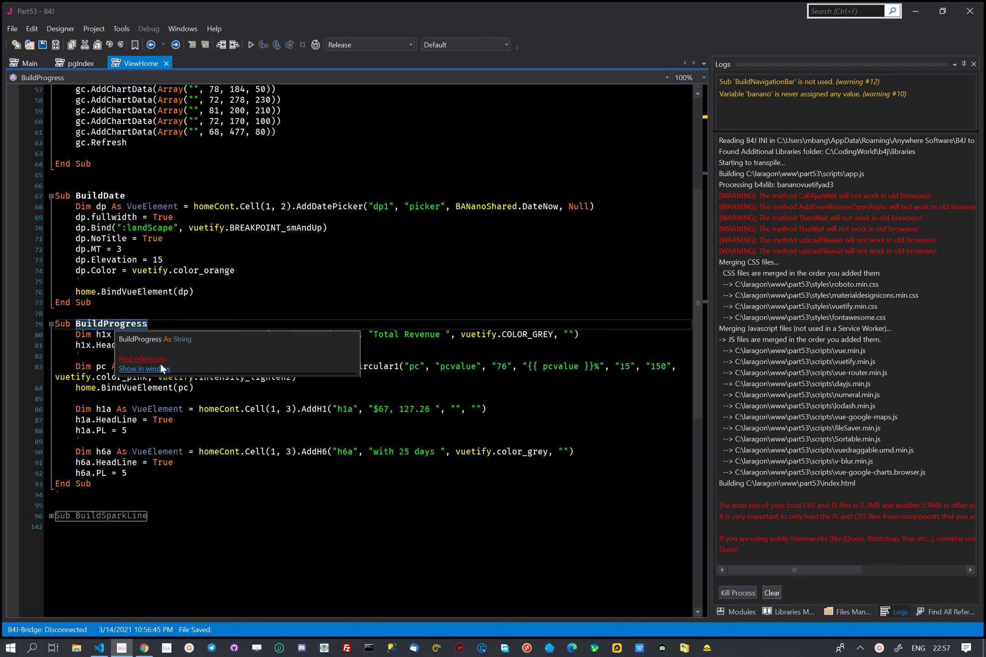
{"action": "left_click", "coordinate": [50, 516]}
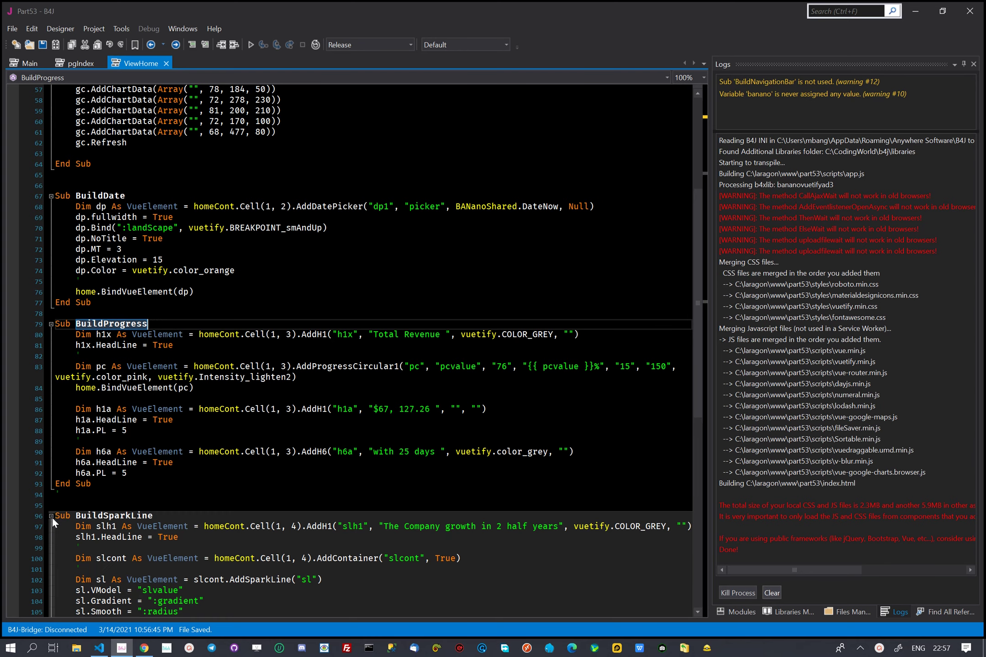
{"action": "scroll", "coordinate": [697, 440], "scroll_direction": "down", "scroll_amount": 4}
{"action": "mouse_move", "coordinate": [697, 440]}
{"action": "left_mouse_down"}
{"action": "mouse_move", "coordinate": [701, 506]}
{"action": "mouse_move", "coordinate": [703, 491]}
{"action": "left_mouse_up"}
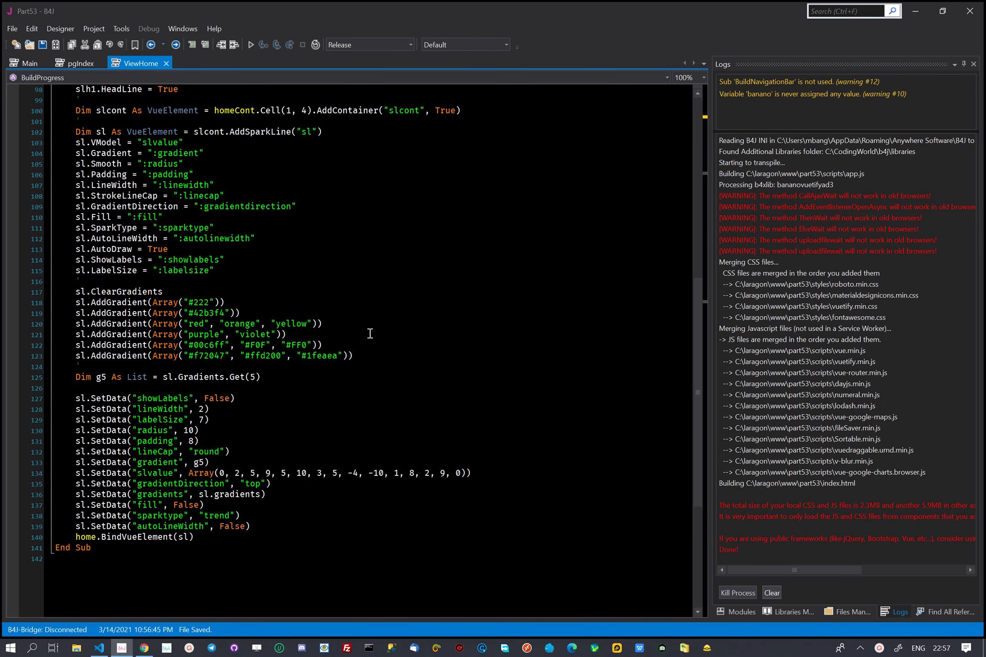
{"action": "left_click", "coordinate": [80, 67]}
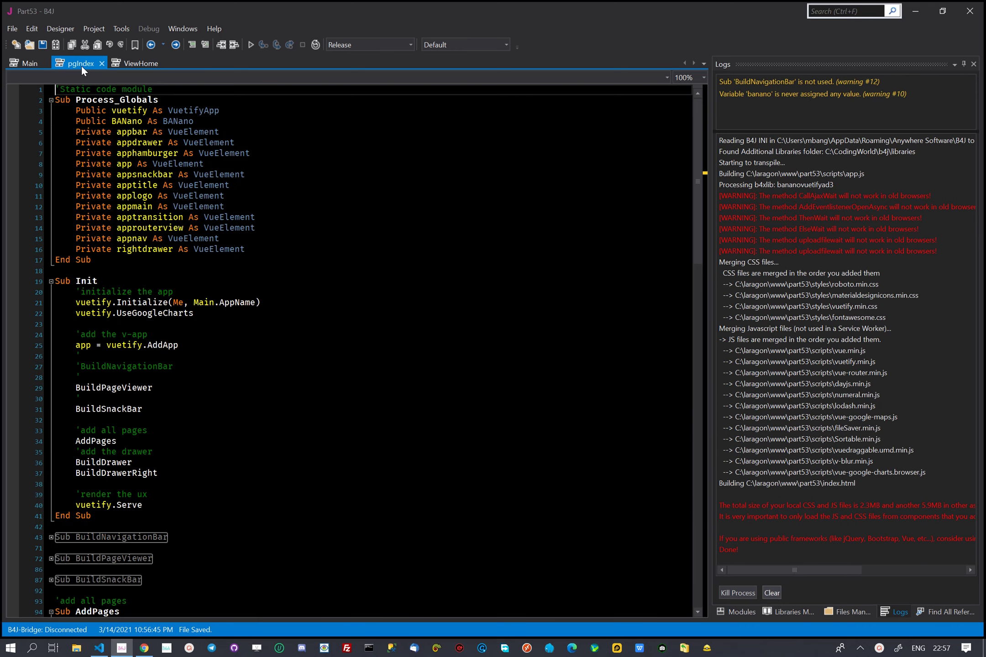
{"action": "left_click", "coordinate": [516, 409]}
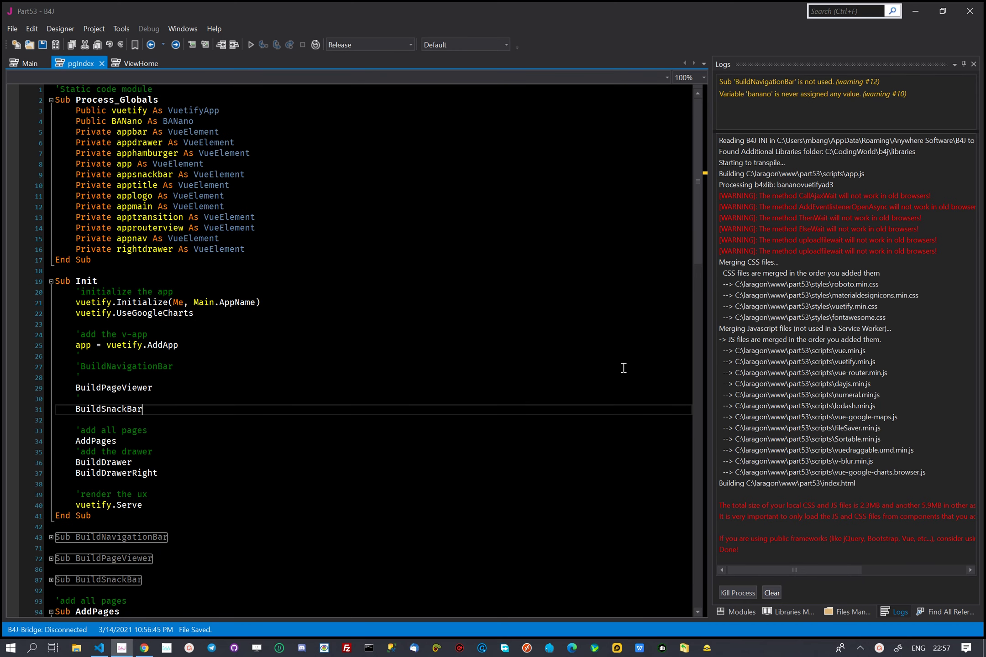
{"action": "double_click", "coordinate": [121, 463]}
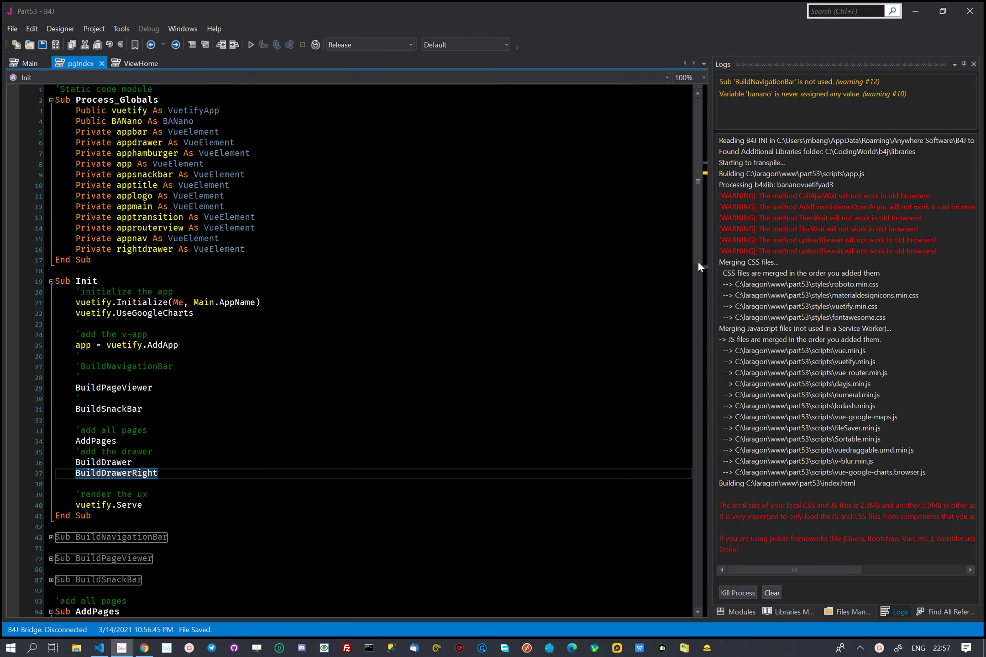
{"action": "left_click_drag", "start_coordinate": [697, 261], "coordinate": [697, 304]}
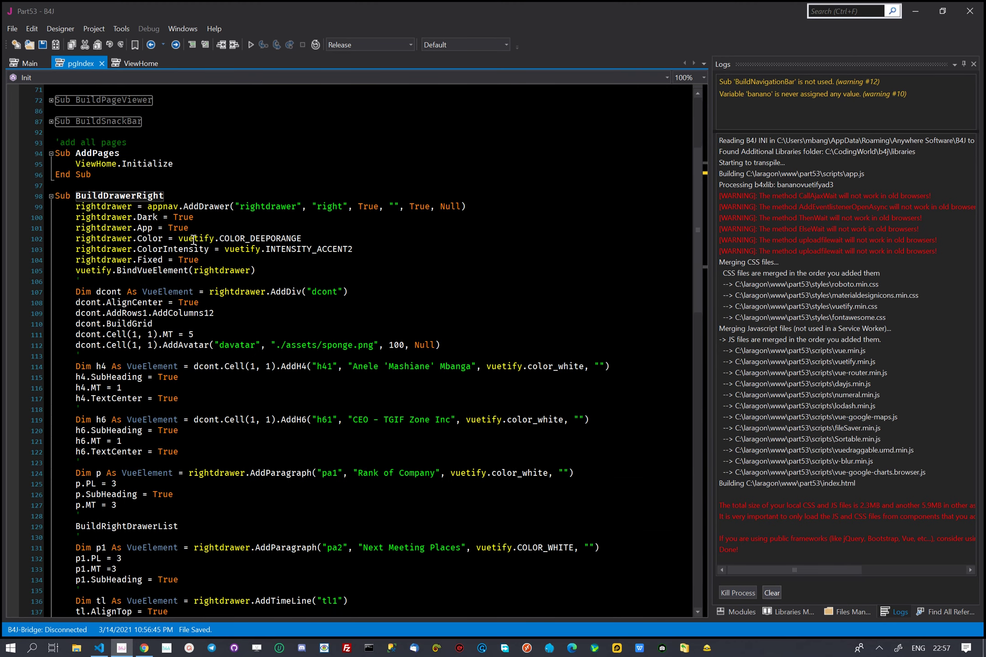
{"action": "double_click", "coordinate": [336, 207]}
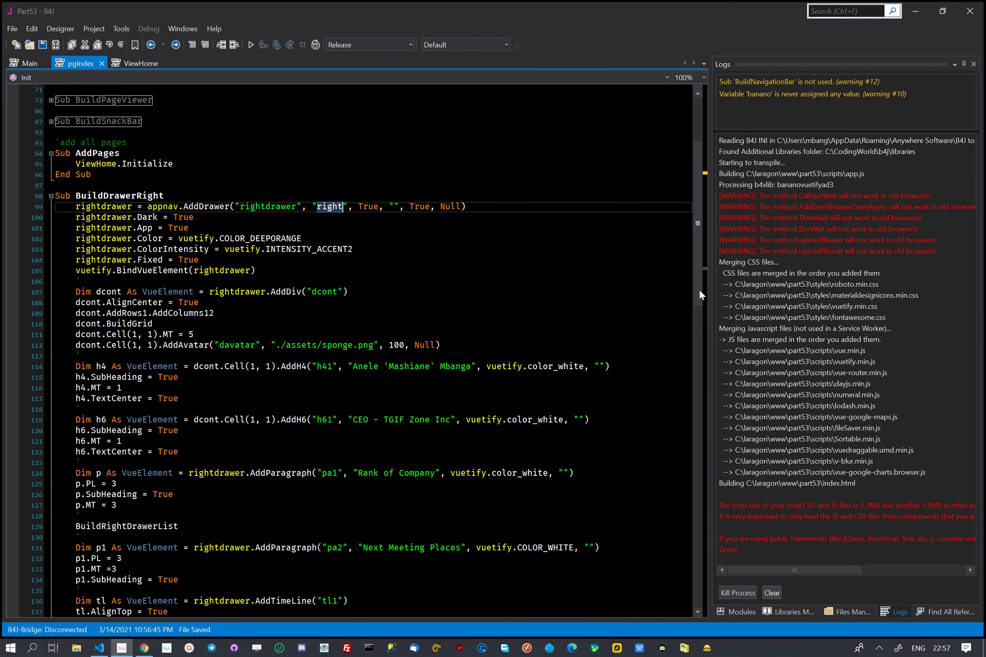
{"action": "left_click_drag", "start_coordinate": [699, 288], "coordinate": [714, 536]}
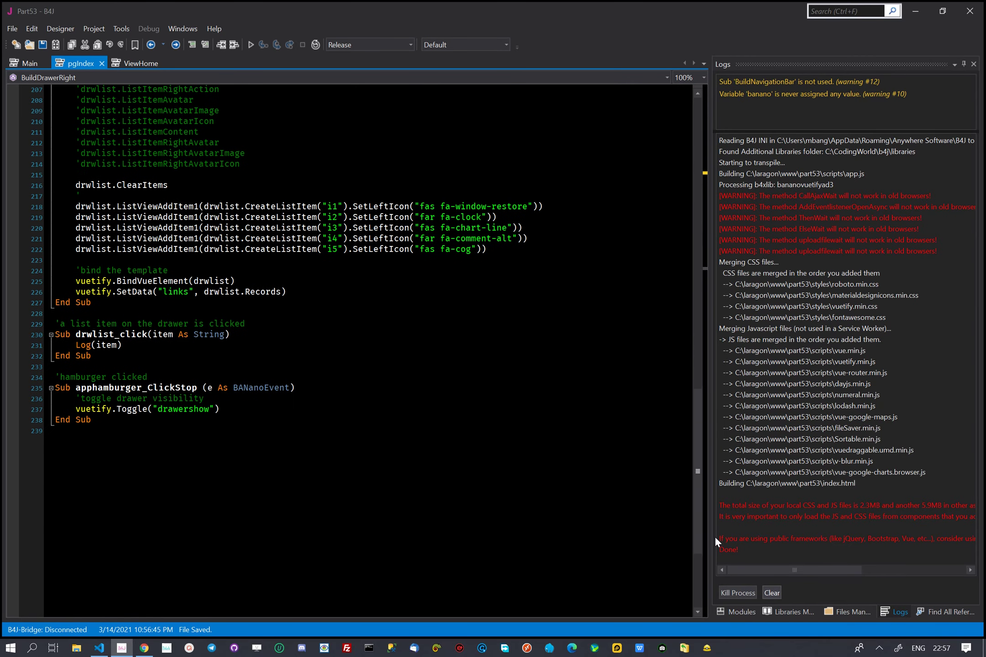
- Save the project and compile and run the CEO dashboard
{"action": "left_click", "coordinate": [44, 45]}
{"action": "left_click", "coordinate": [250, 44]}
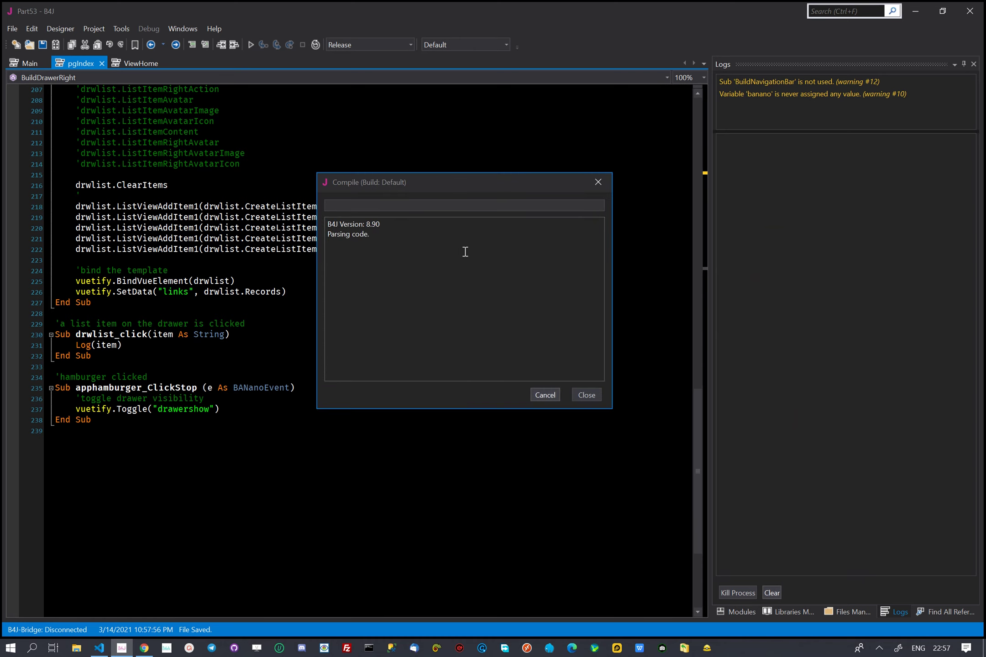